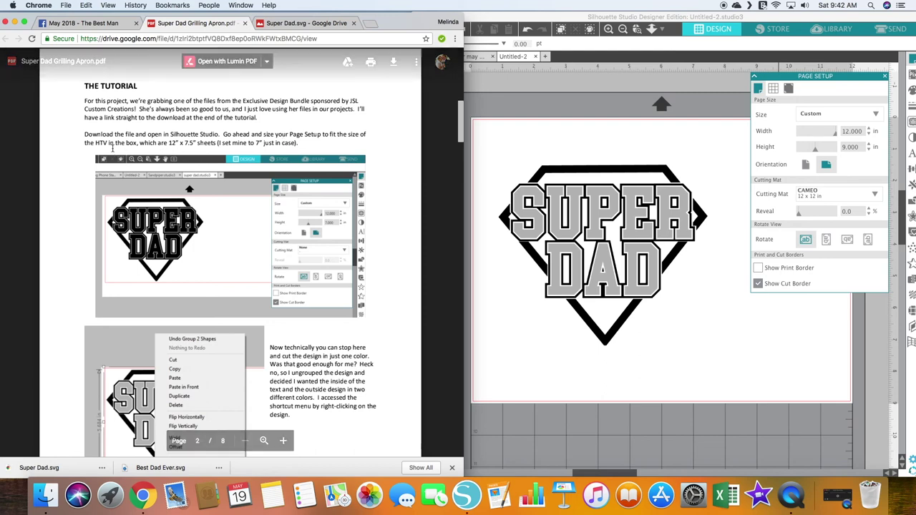
Following the tutorial's sheet-size note, set the page height to 7 inches and the cutting mat to None
drag(139, 143, 216, 143)
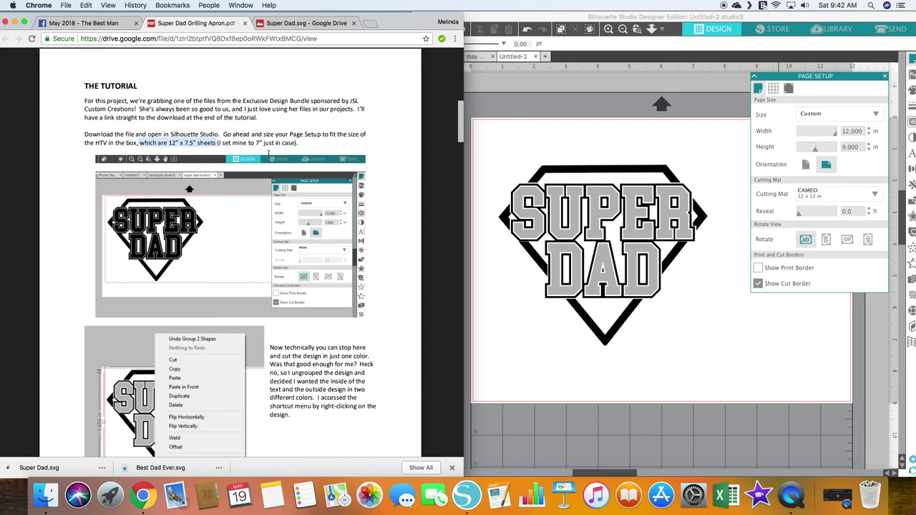
click(589, 153)
double_click(859, 146)
text(7)
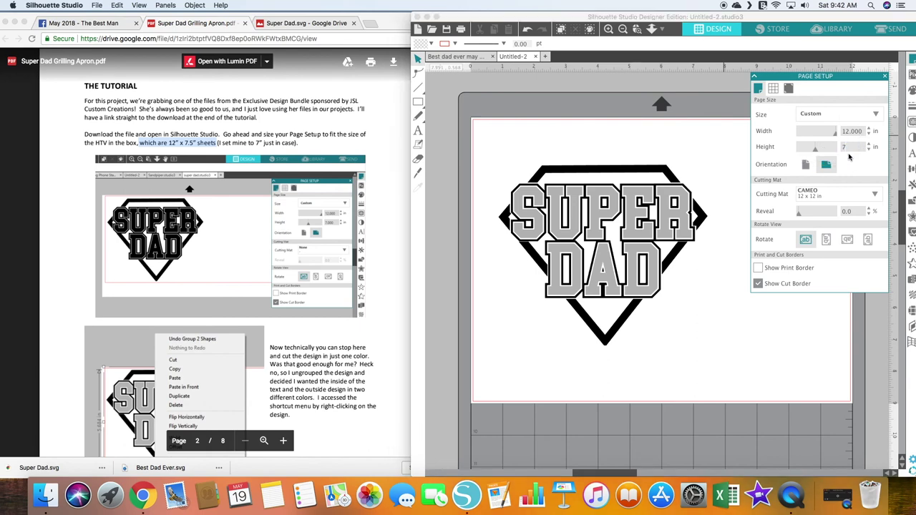
key(Return)
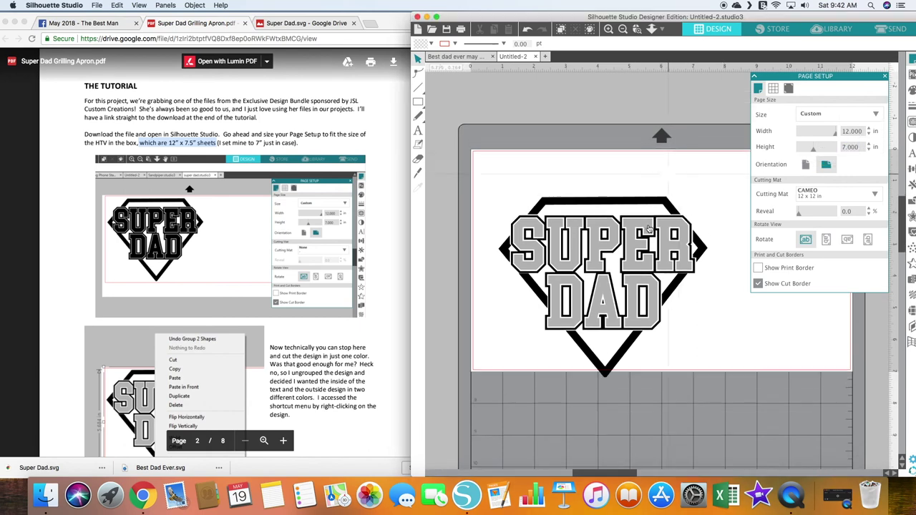
click(811, 199)
click(809, 189)
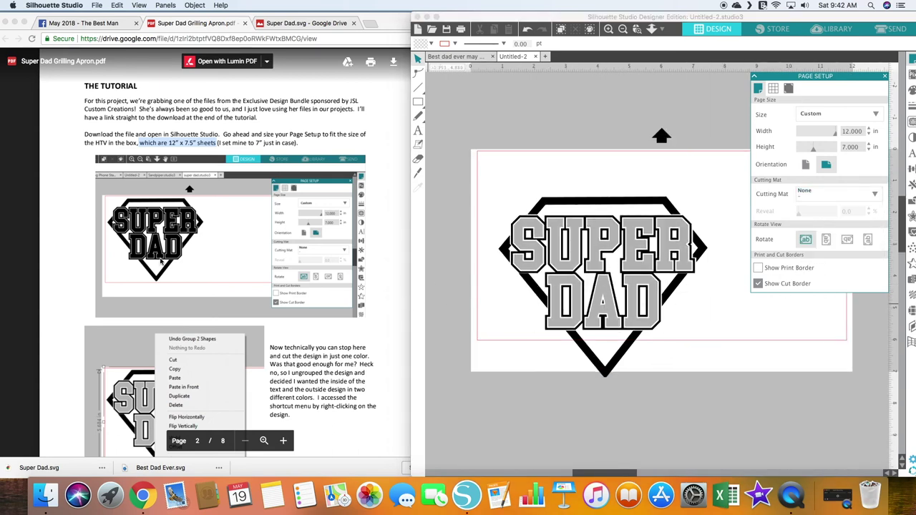
Move the Super Dad design into the page's upper-left corner so it fits inside the cut border
scroll(173, 221, down, 5)
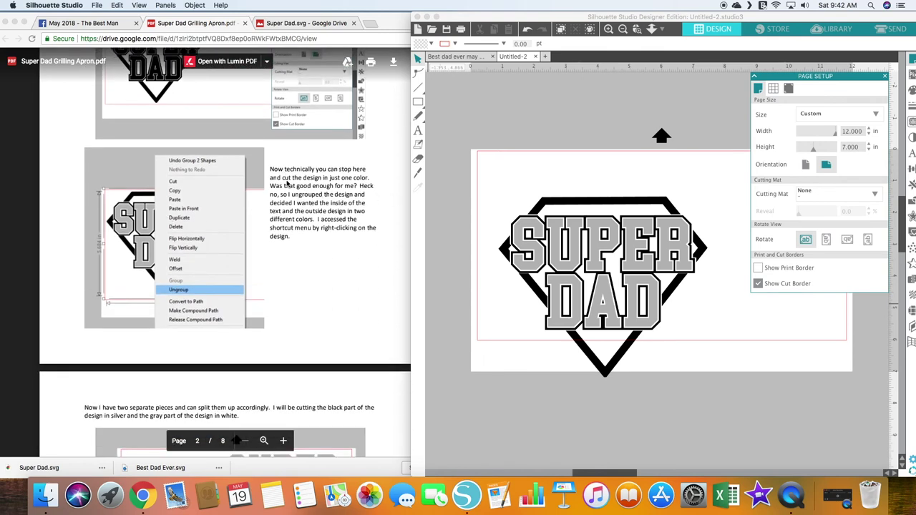
drag(649, 280, 628, 236)
click(621, 264)
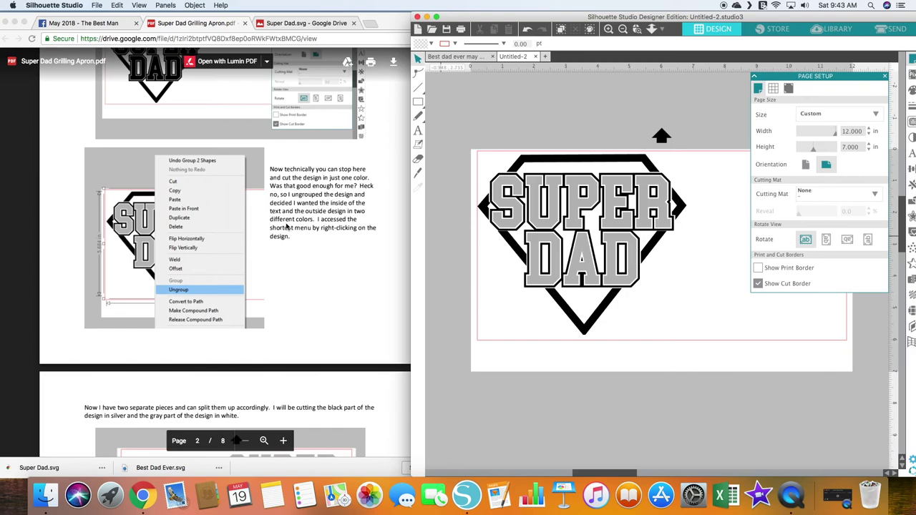
Look through the tutorial PDF's product list, pressing instructions and ungrouping section
scroll(282, 231, up, 10)
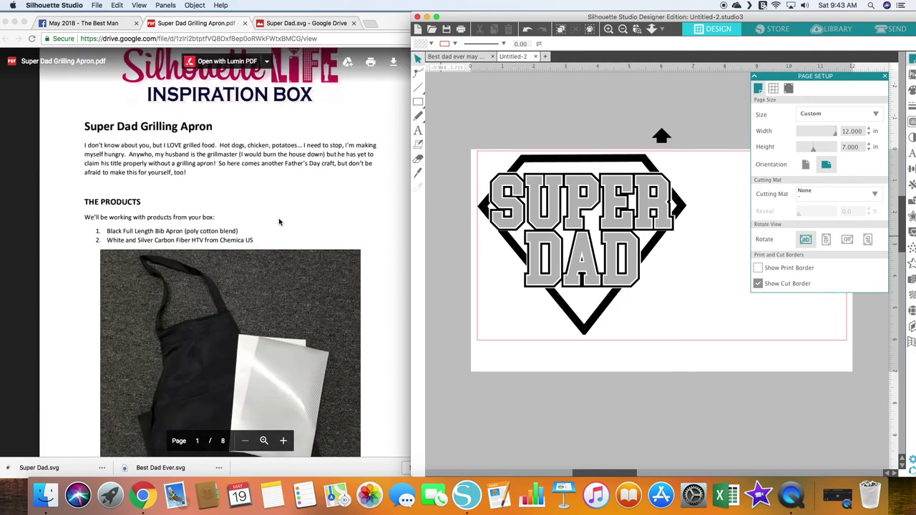
scroll(280, 221, down, 8)
scroll(280, 222, down, 20)
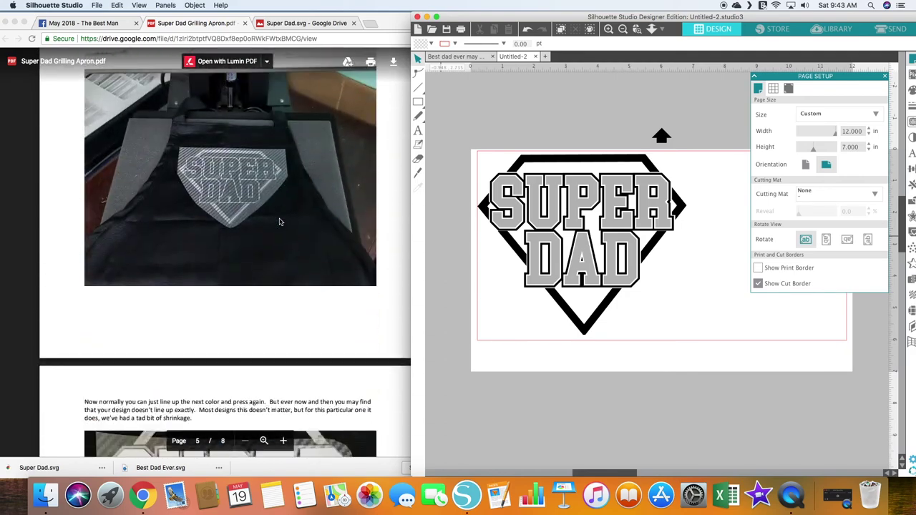
scroll(280, 222, down, 20)
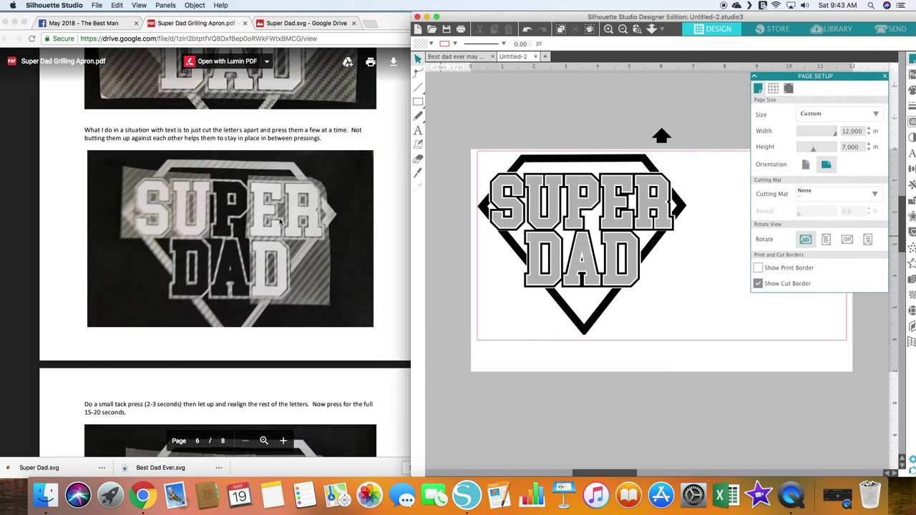
scroll(280, 221, down, 8)
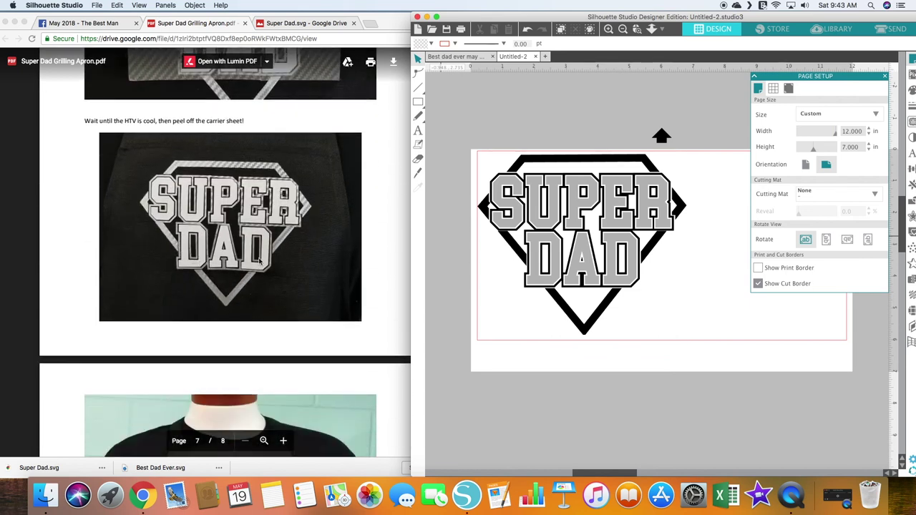
scroll(256, 246, down, 8)
scroll(250, 274, up, 15)
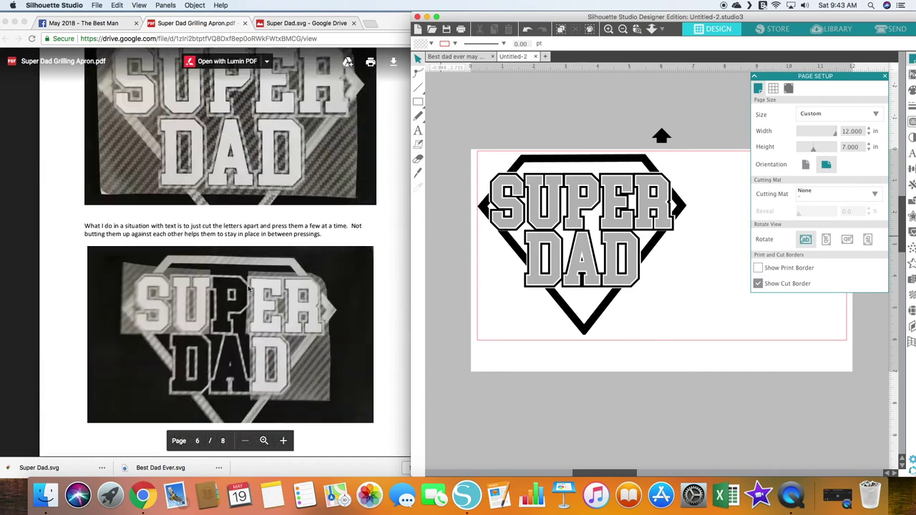
scroll(248, 288, up, 20)
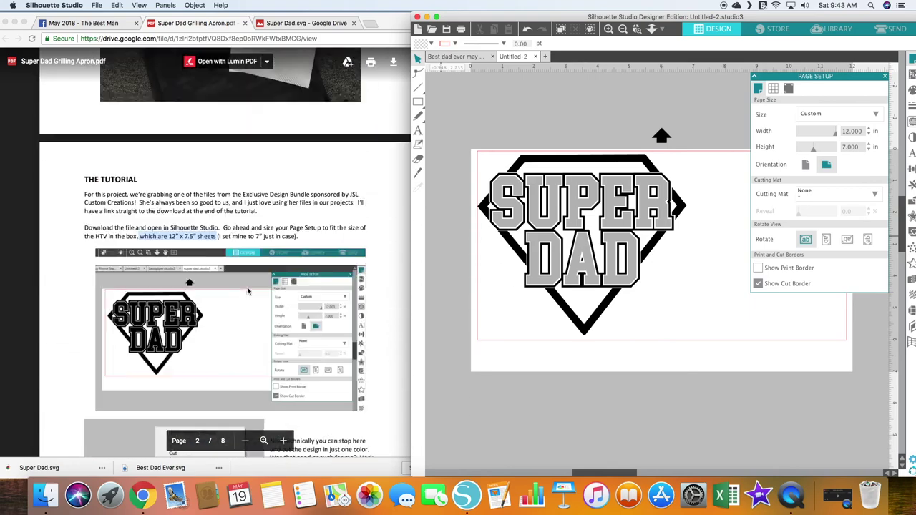
scroll(248, 291, up, 10)
scroll(248, 293, down, 20)
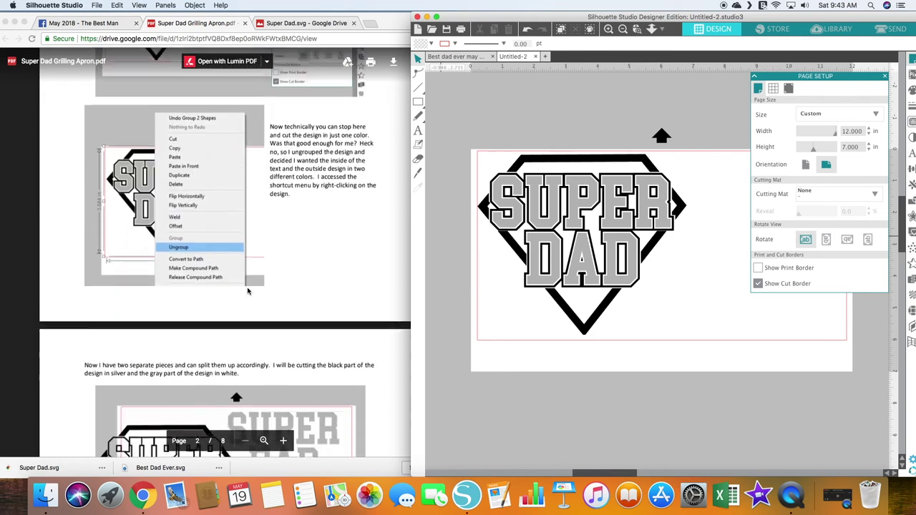
scroll(244, 309, up, 5)
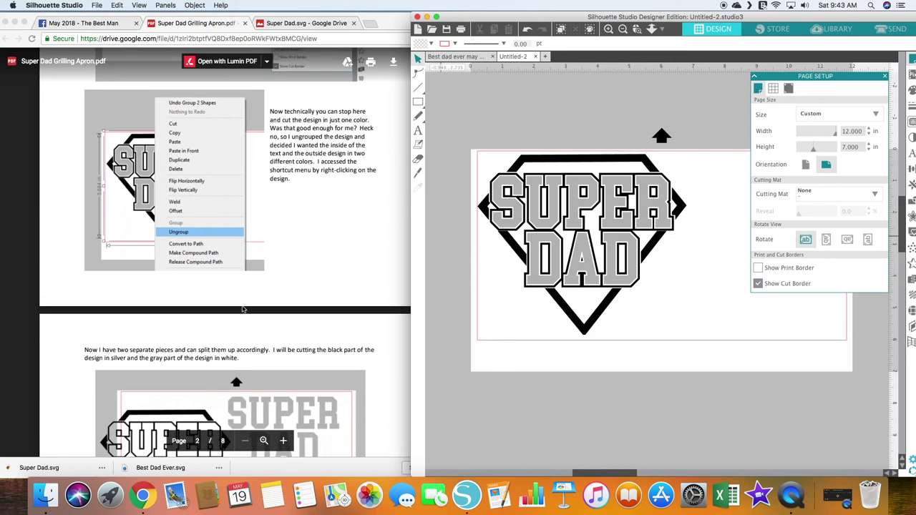
Ungroup the Super Dad design into its black and gray parts
click(520, 244)
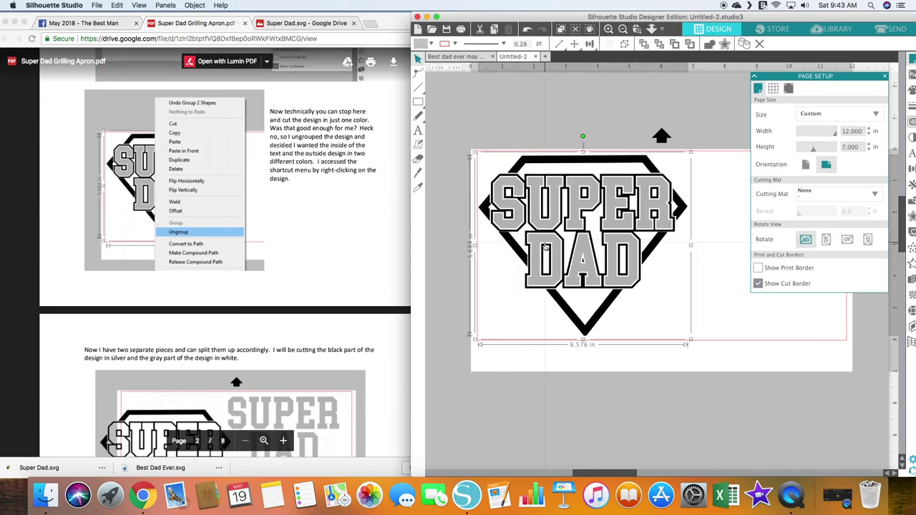
click(98, 5)
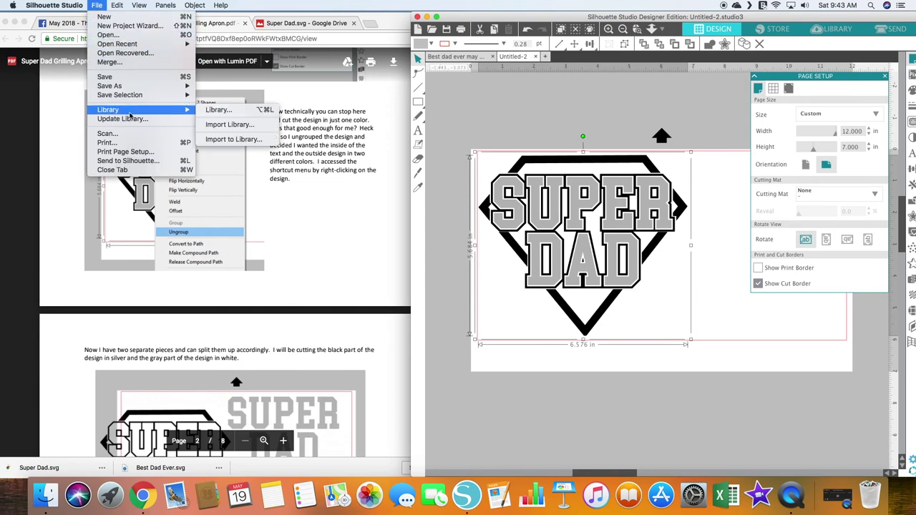
mouse_move(116, 5)
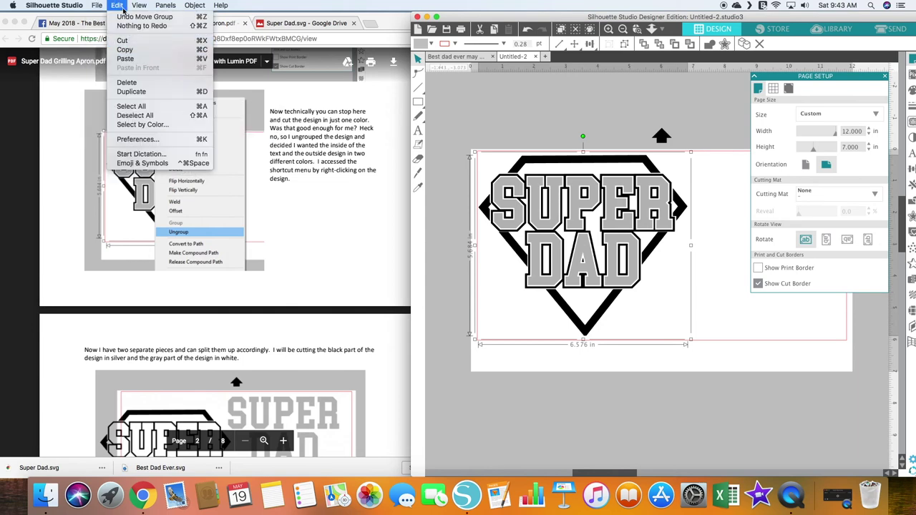
mouse_move(165, 6)
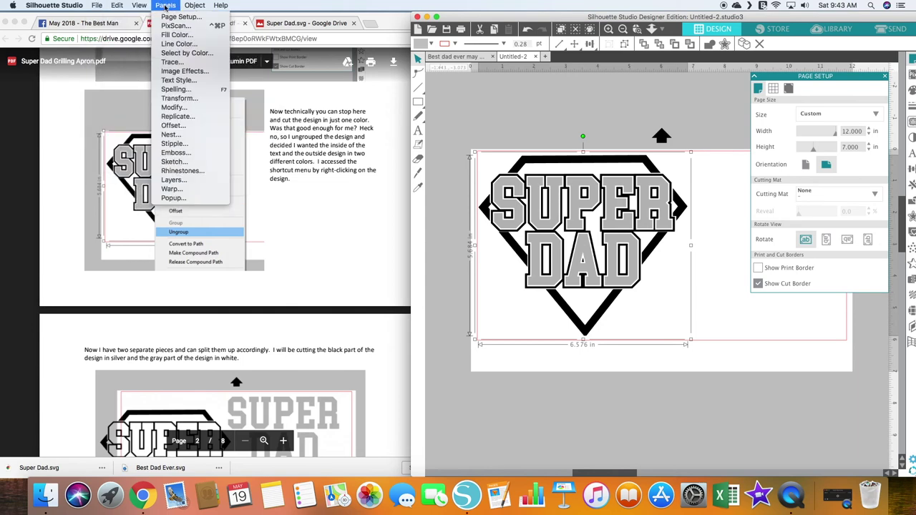
click(203, 86)
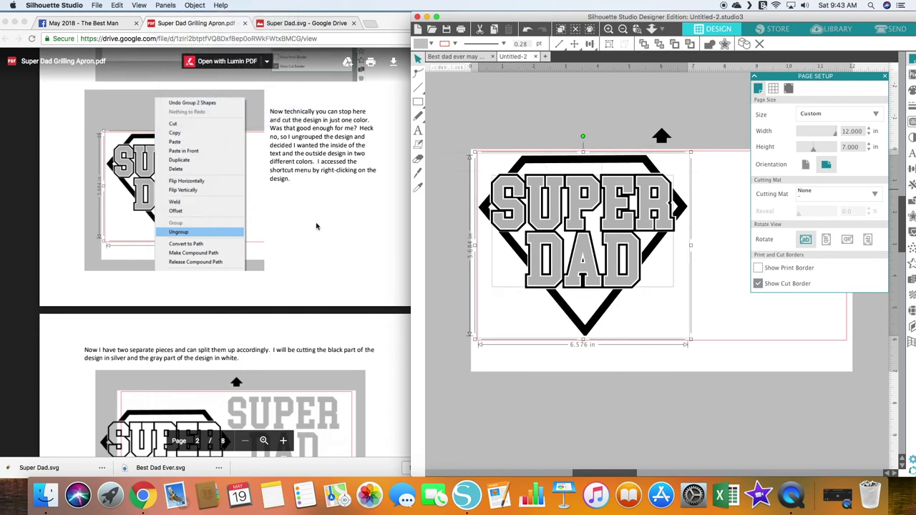
Separate the gray Super Dad lettering from the black emblem by moving it to the page's lower right
scroll(316, 227, down, 5)
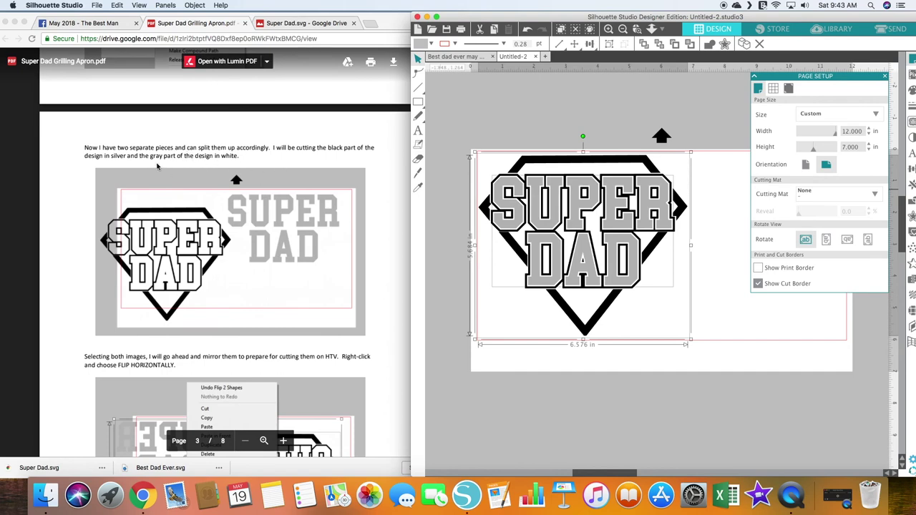
click(708, 258)
drag(583, 215, 737, 272)
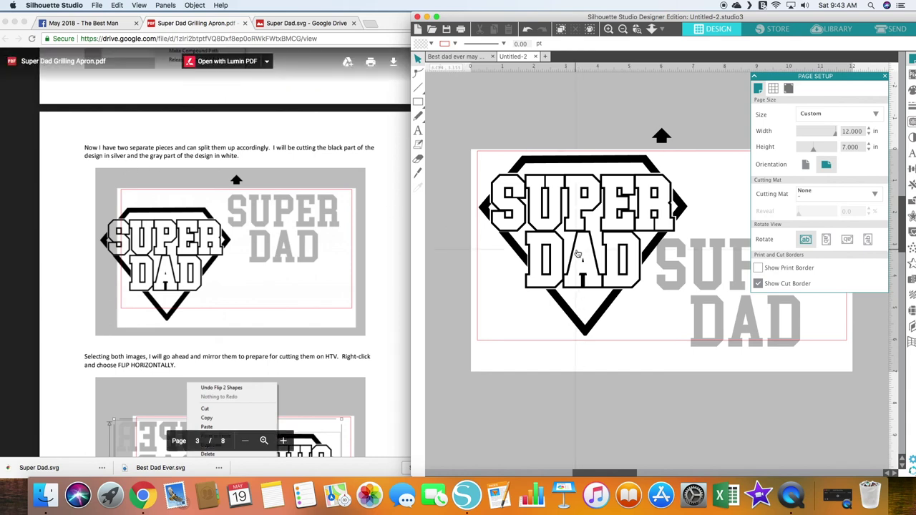
click(719, 285)
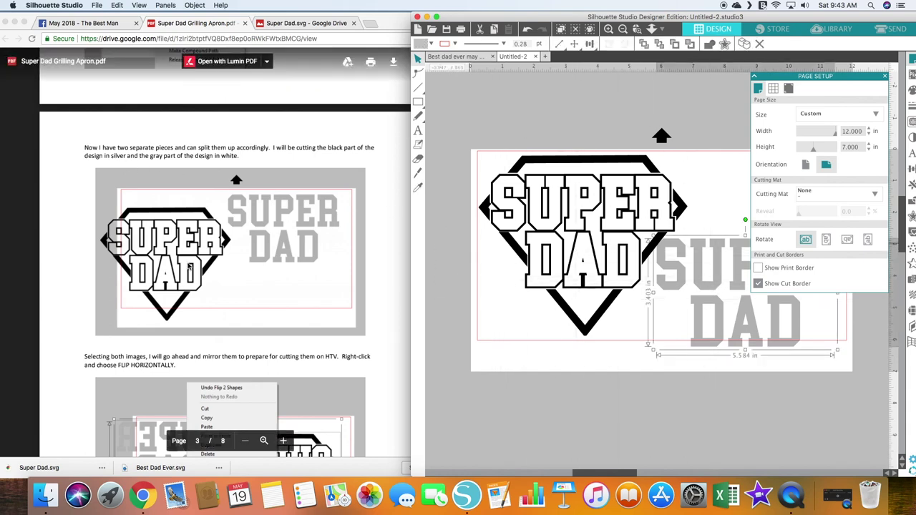
Check the tutorial's mirroring section, and move the gray lettering off the page, directly below the black emblem
scroll(177, 272, down, 3)
scroll(177, 269, down, 4)
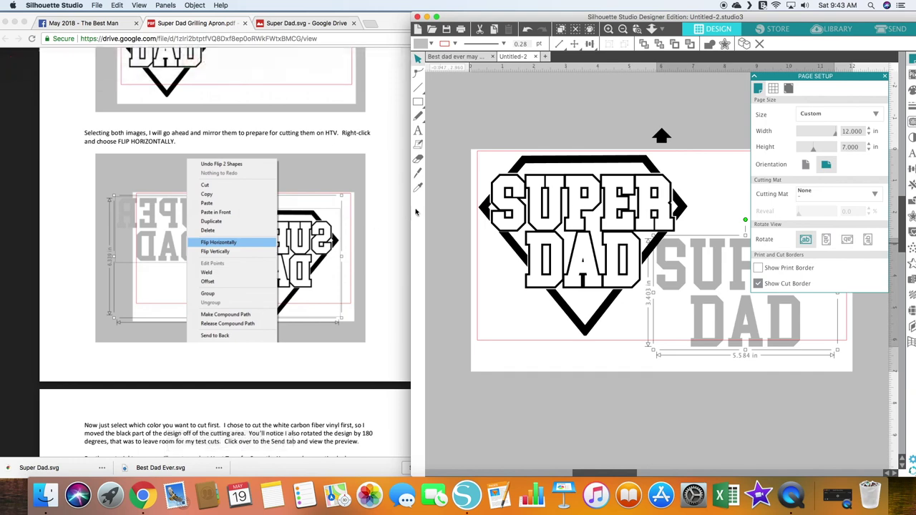
click(518, 114)
drag(583, 473, 614, 472)
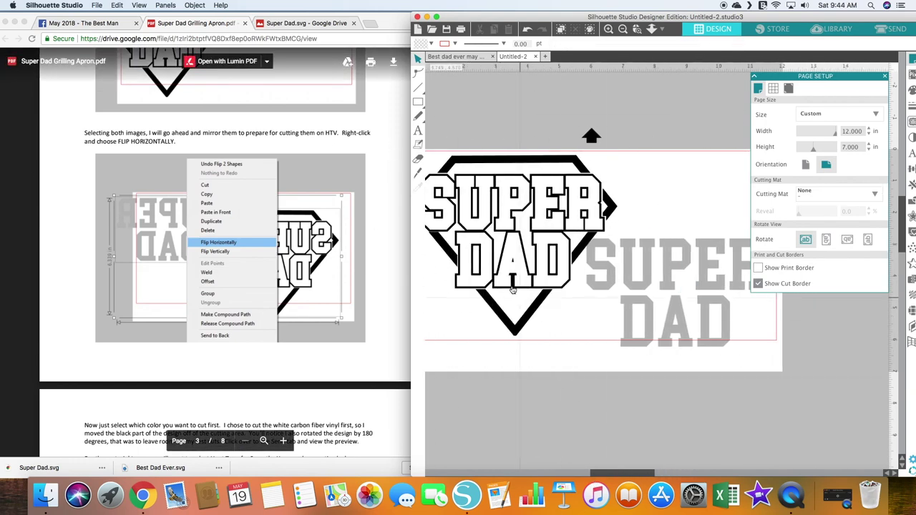
mouse_move(621, 473)
mouse_down()
mouse_move(572, 472)
mouse_move(609, 472)
mouse_up()
drag(721, 339, 544, 432)
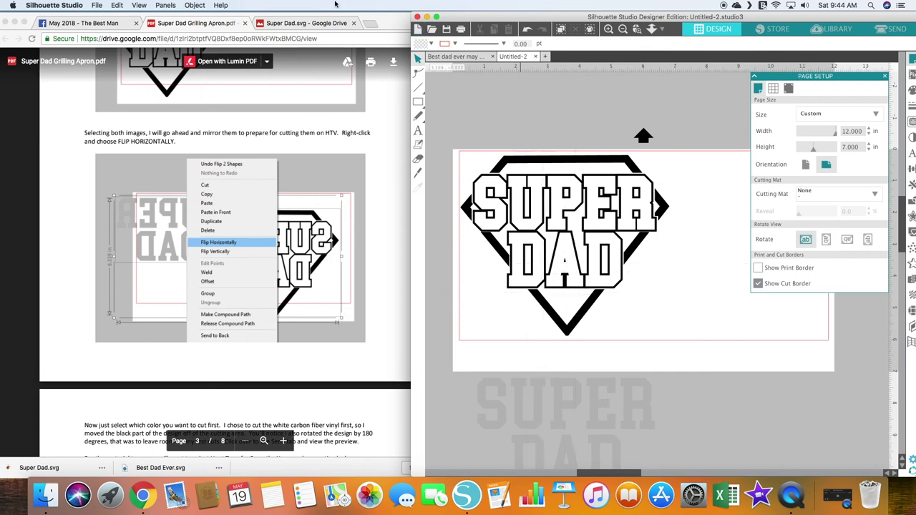
Copy the gray lettering into a new document and place it in the upper-left corner of the cut area
click(99, 5)
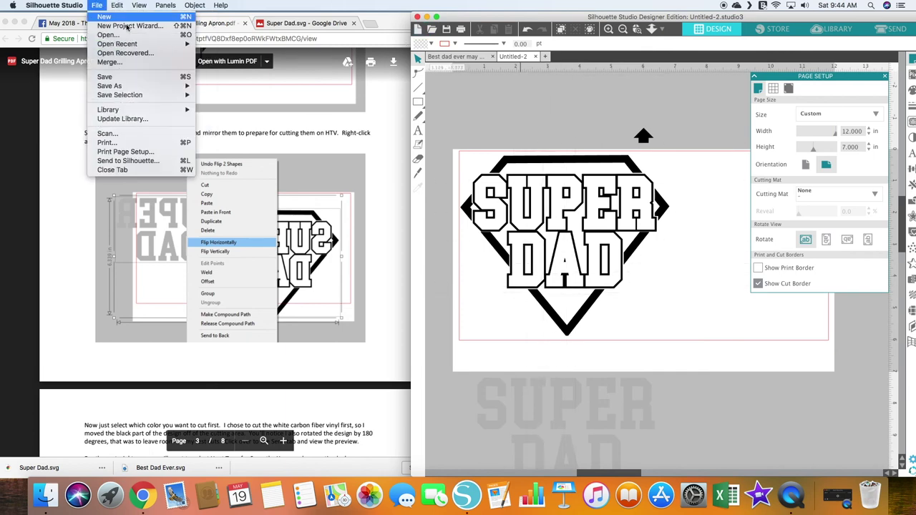
click(105, 16)
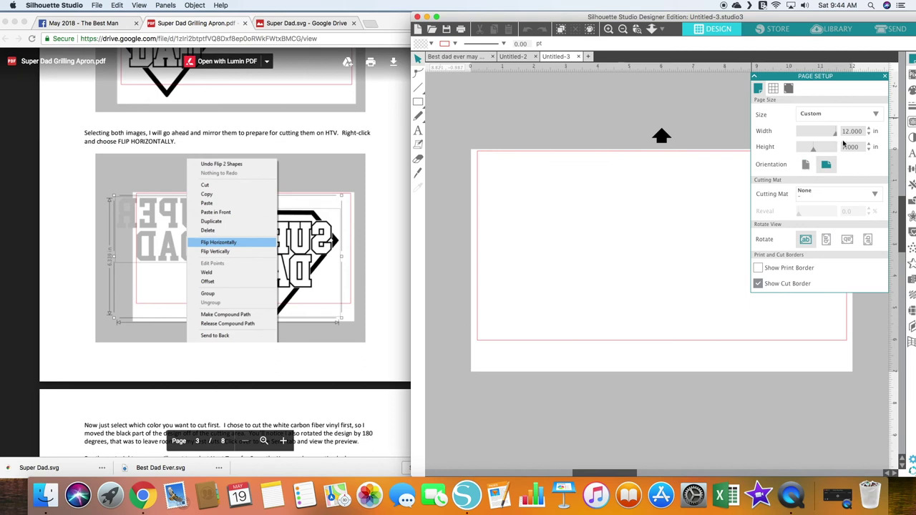
click(511, 58)
click(605, 393)
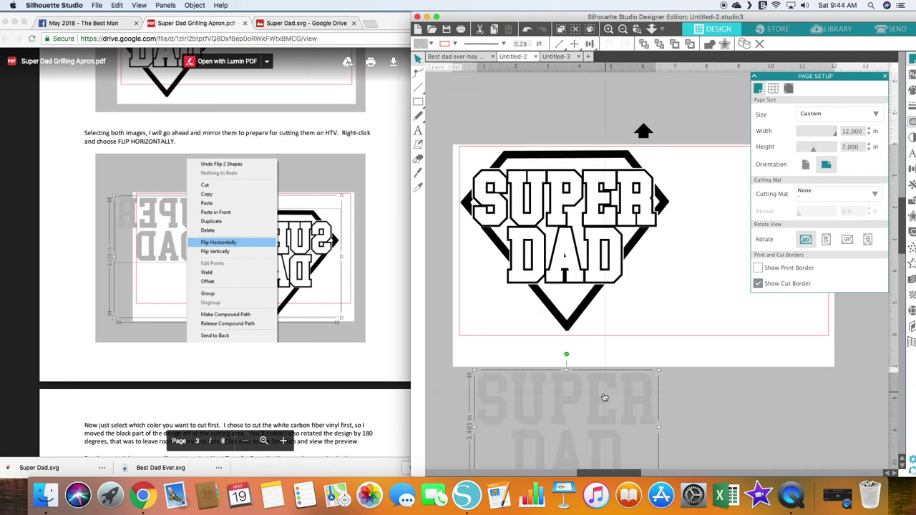
click(557, 57)
key(cmd+v)
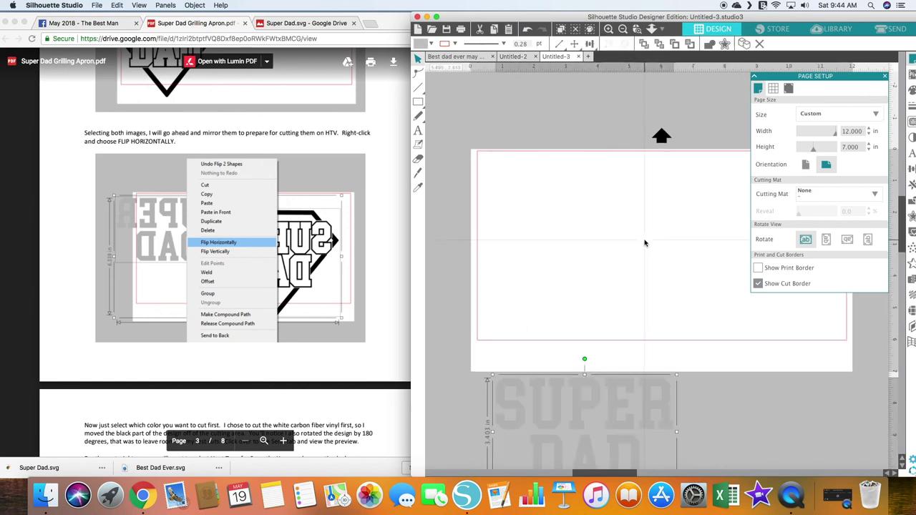
drag(600, 398, 584, 173)
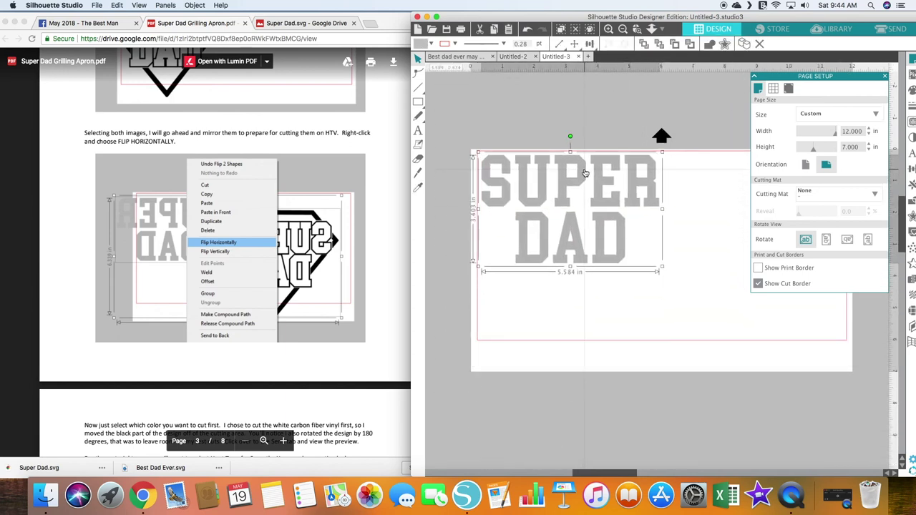
Return to the Untitled-2 document with the black emblem and save it to the library as "Super dad apron htv may 2018"
click(513, 57)
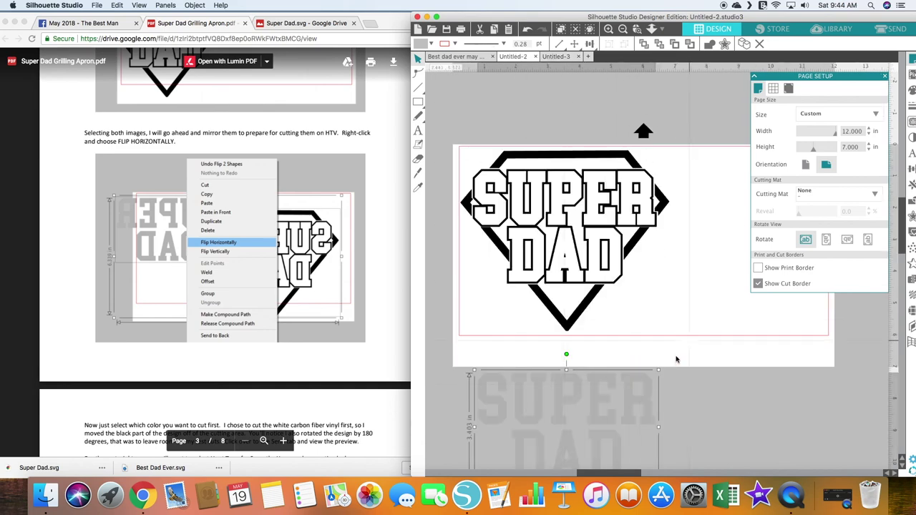
click(53, 5)
mouse_move(97, 5)
mouse_move(119, 93)
click(230, 96)
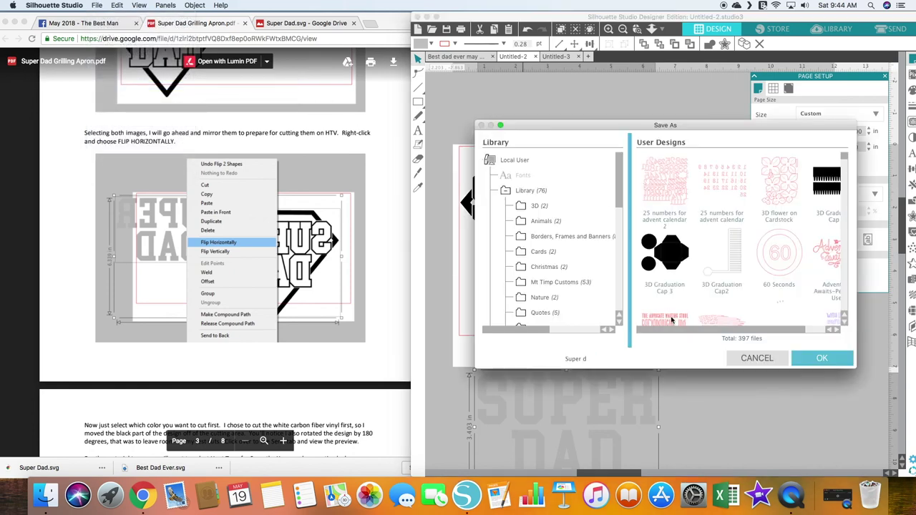
key(BackSpace)
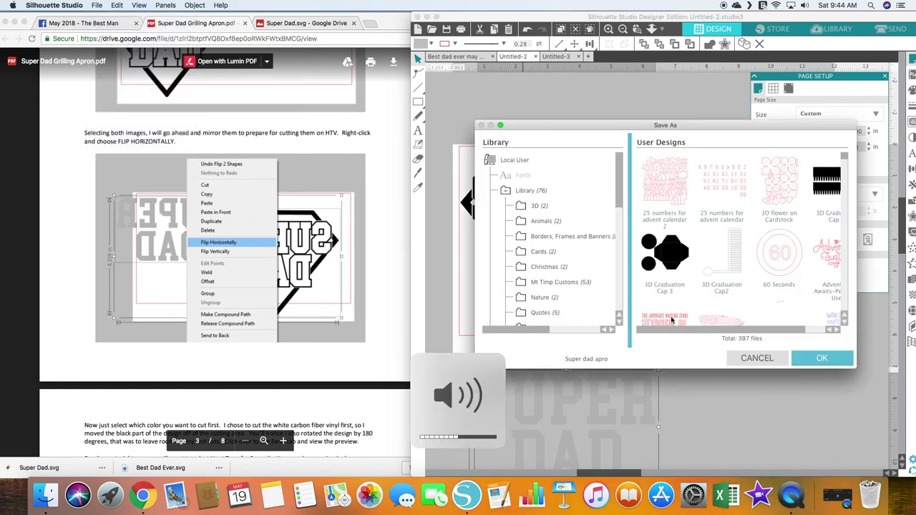
text(n htv may)
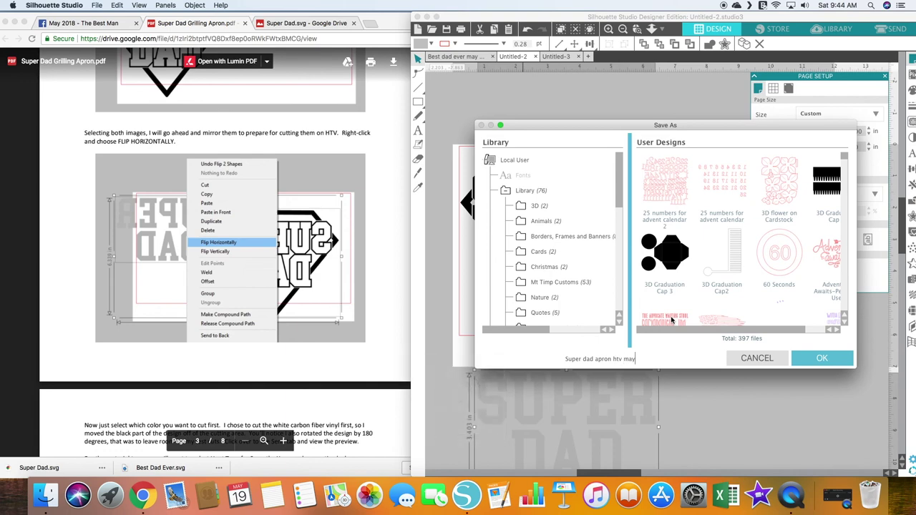
text( 2018)
key(Return)
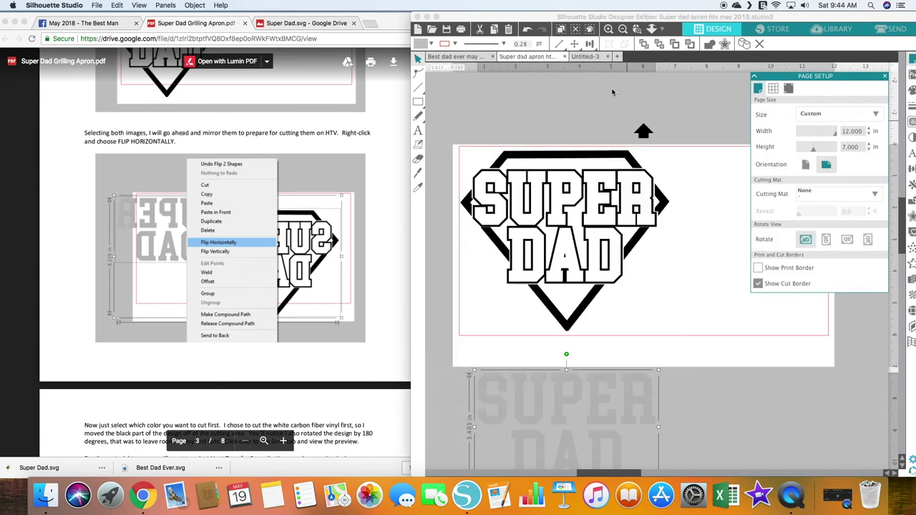
Remove the leftover gray lettering below the page and flip the black Super Dad emblem horizontally
click(525, 345)
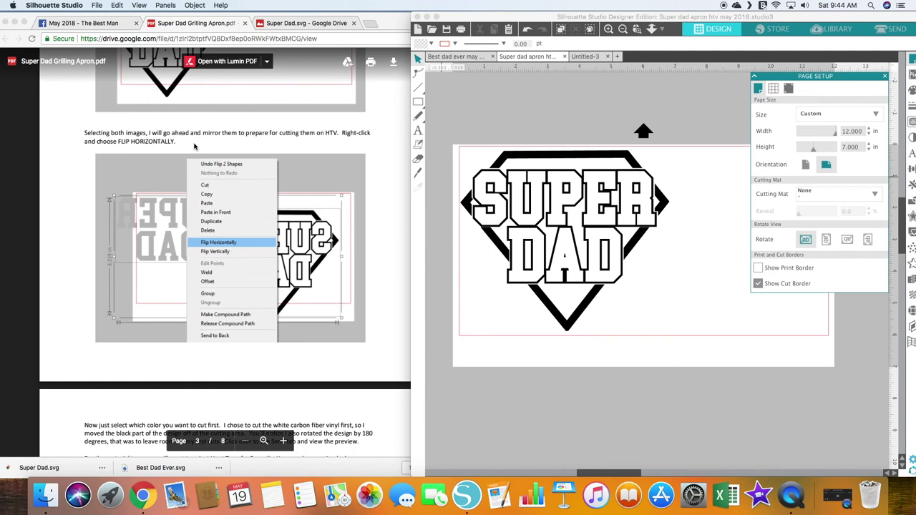
click(531, 217)
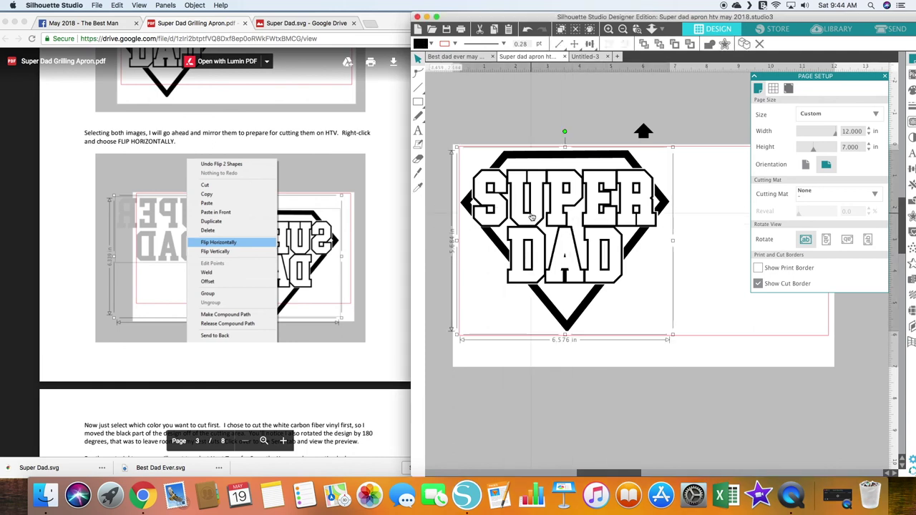
right_click(531, 217)
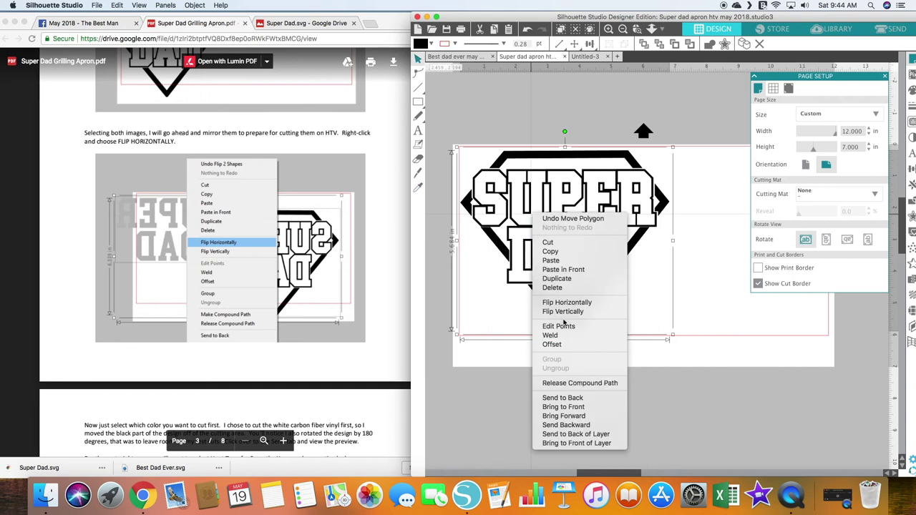
click(568, 306)
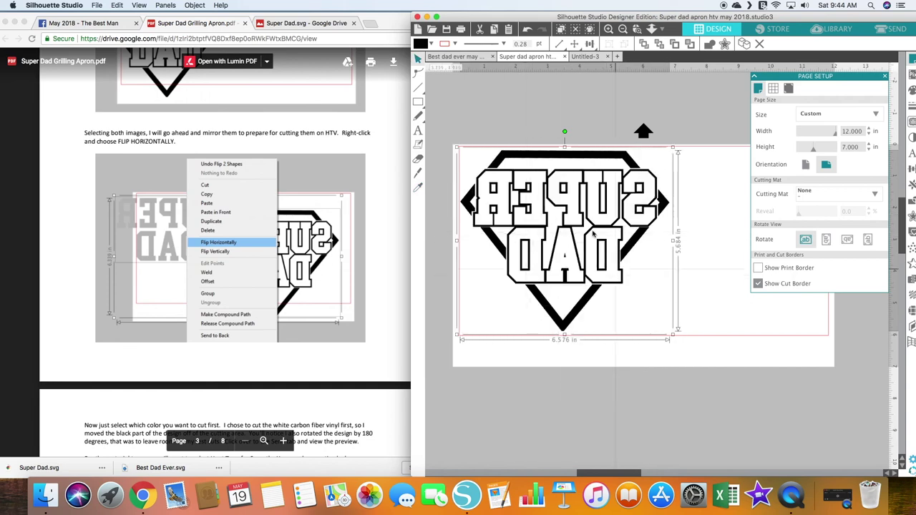
Flip the gray Super Dad lettering horizontally in the Untitled-3 document
click(585, 57)
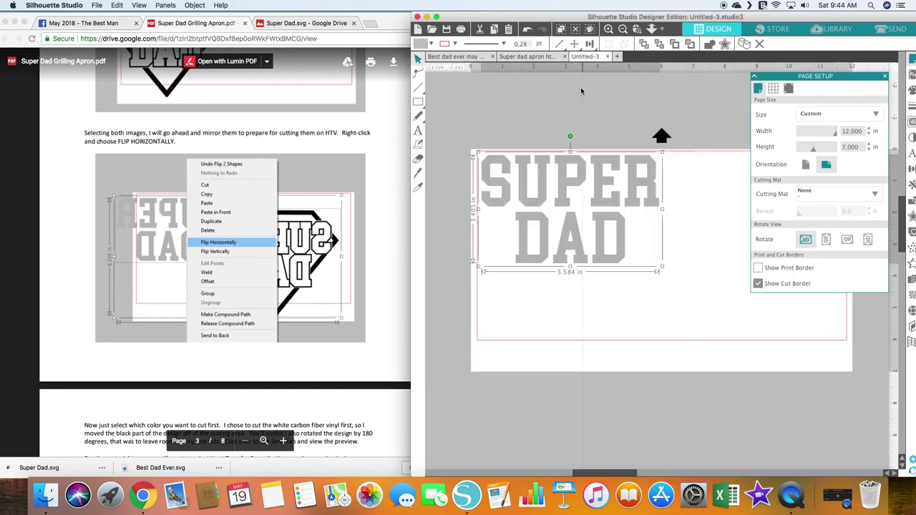
right_click(572, 243)
click(597, 331)
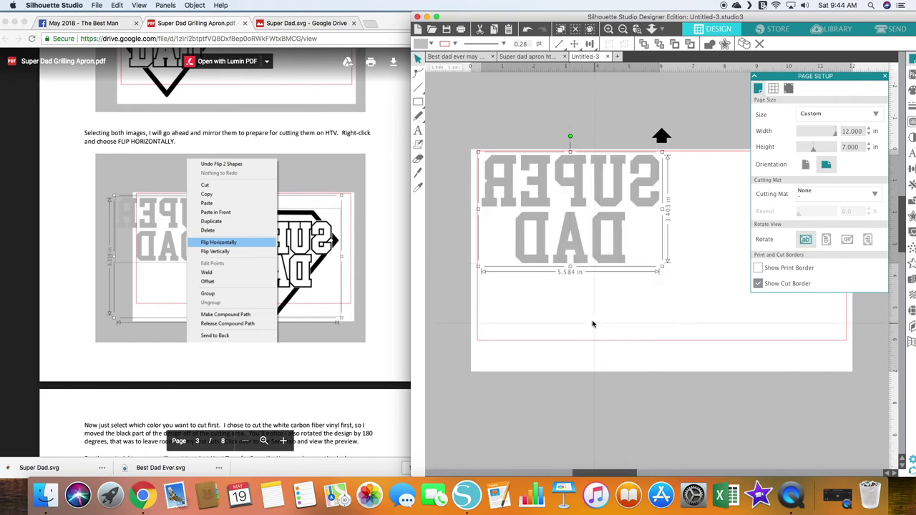
Following the tutorial's cutting section, rotate the gray lettering and the black emblem 180 degrees in their separate documents
scroll(165, 250, down, 8)
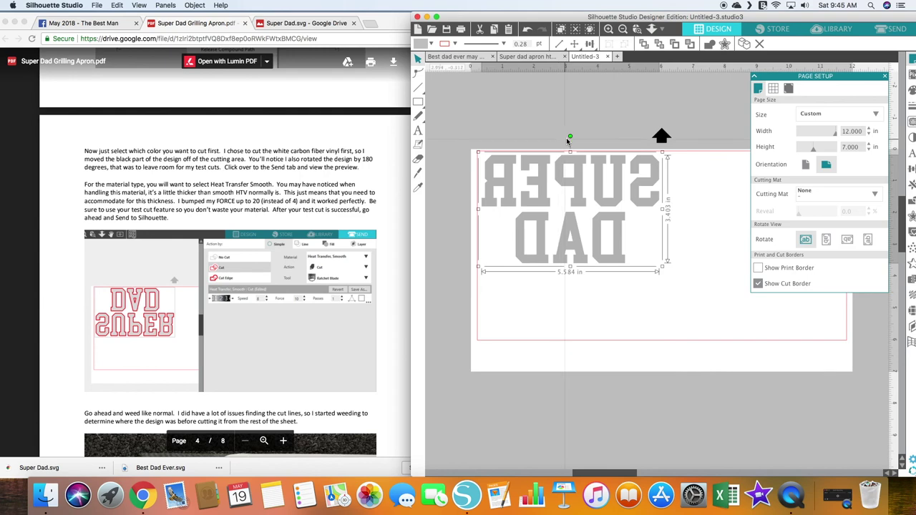
drag(572, 136, 568, 317)
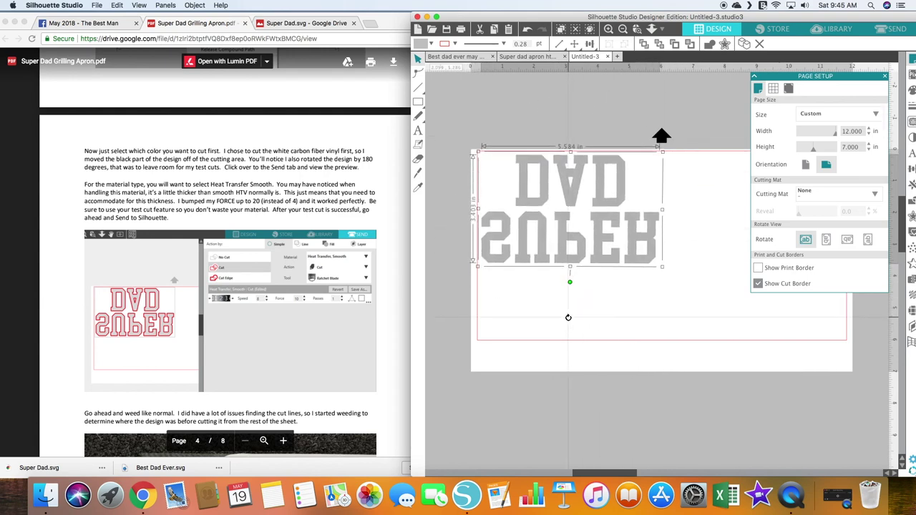
click(528, 56)
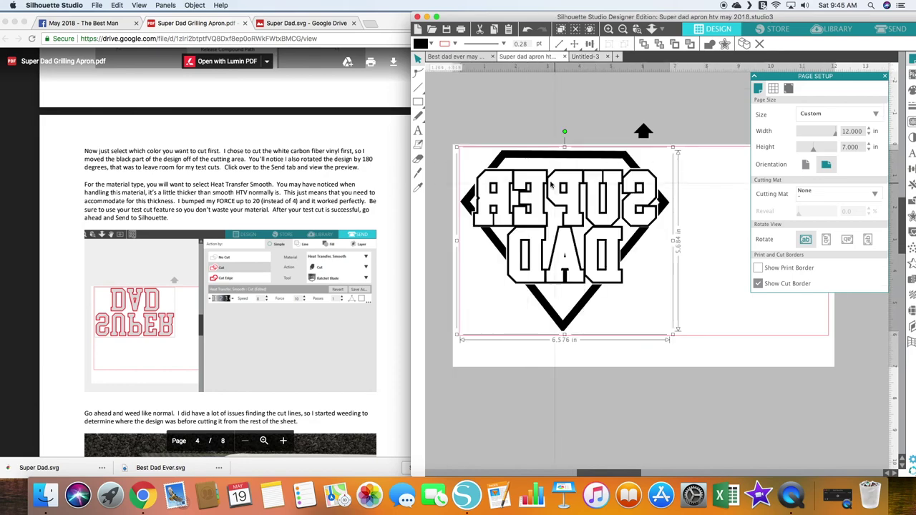
drag(565, 131, 564, 341)
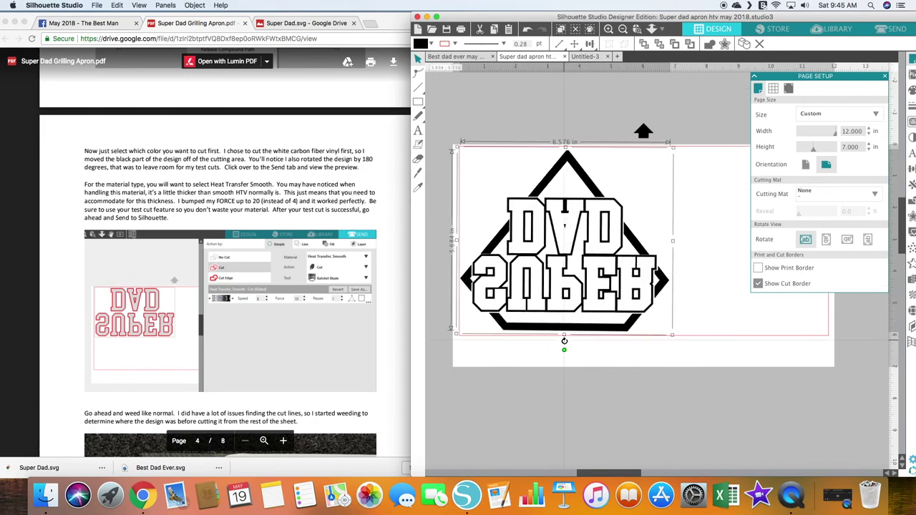
click(472, 192)
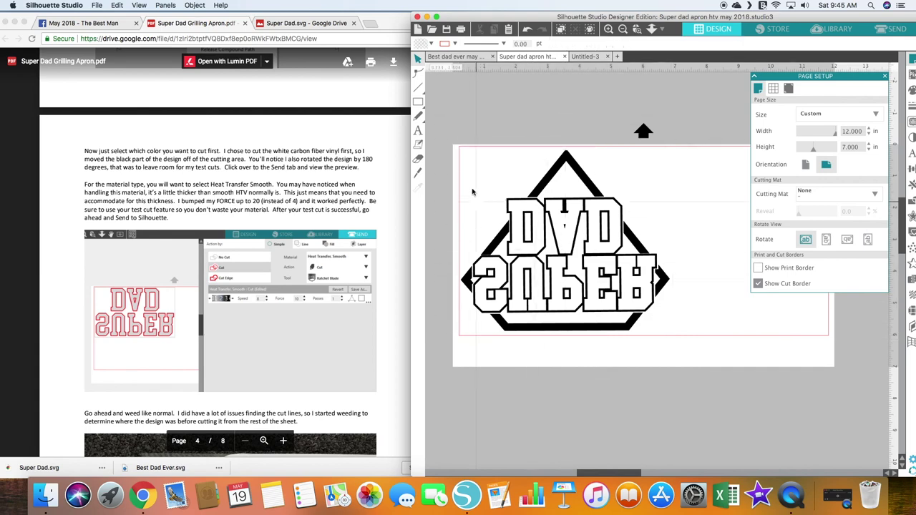
In the send settings for the gray lettering in Untitled-3, set the material to Heat Transfer, Smooth and the force to 20
click(585, 56)
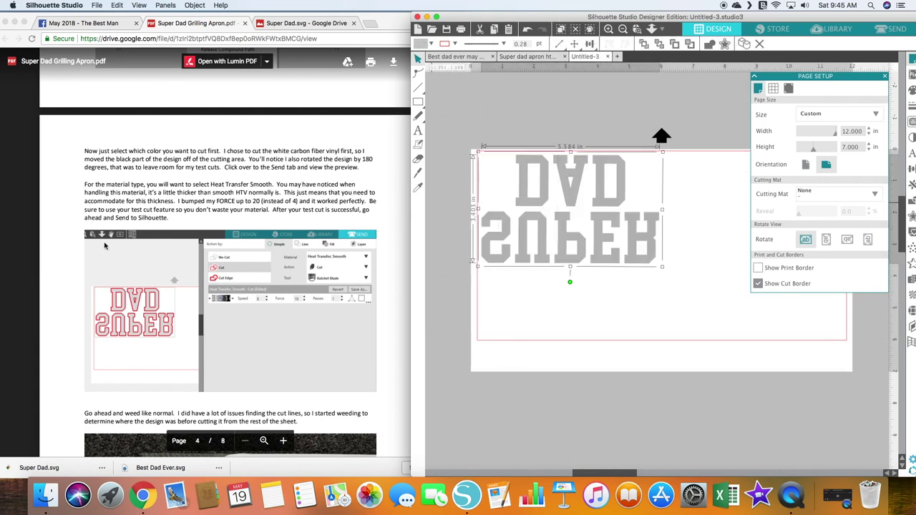
scroll(105, 246, down, 2)
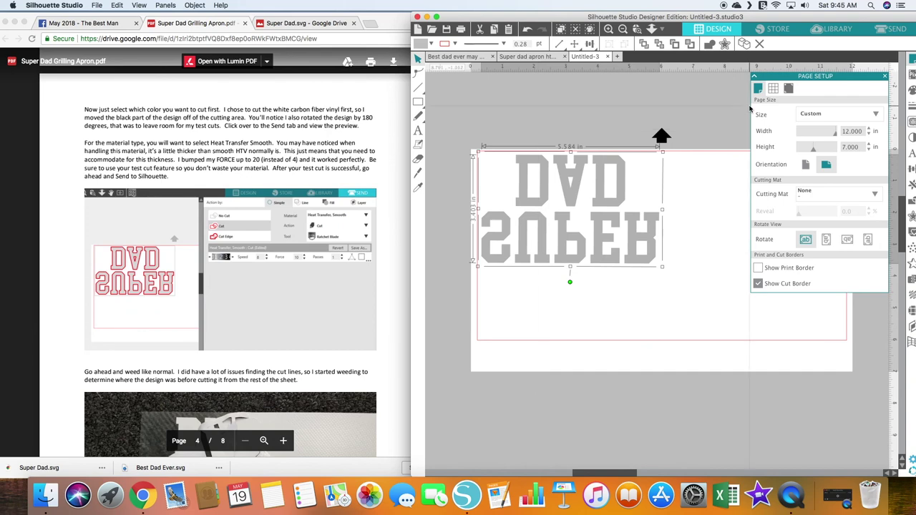
click(890, 28)
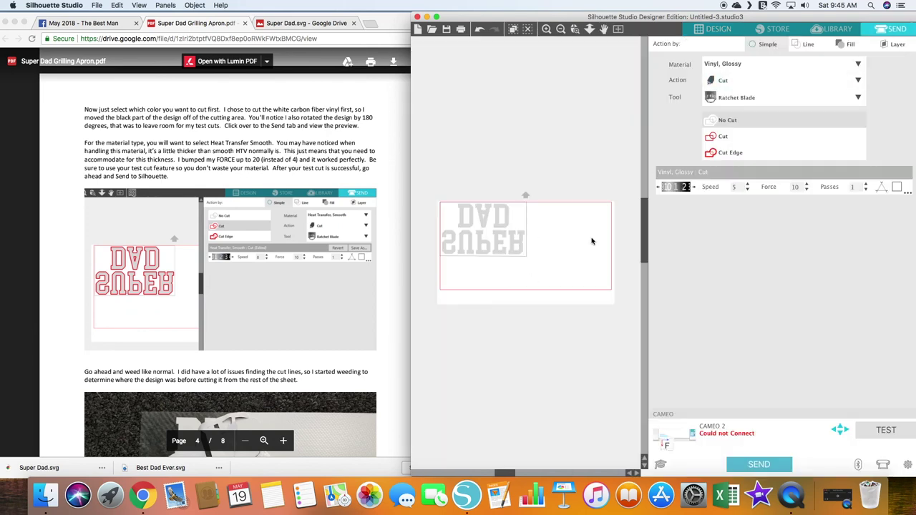
click(724, 64)
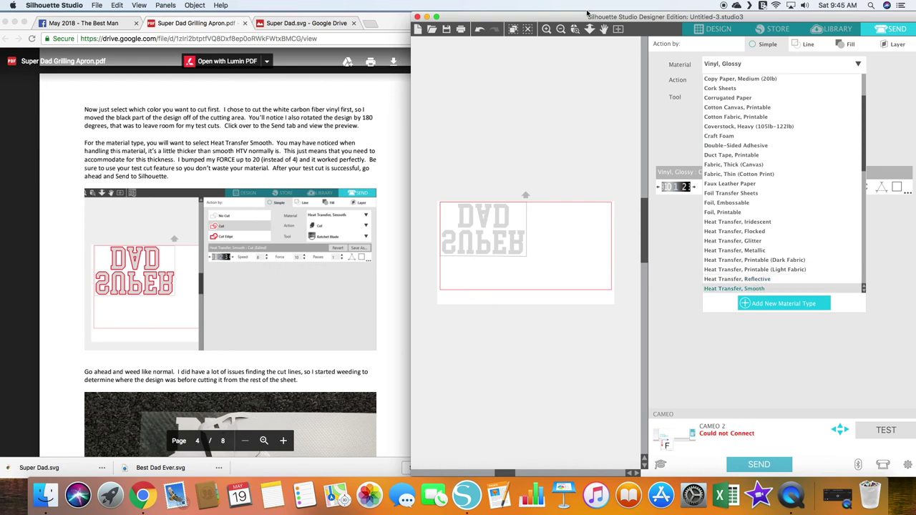
click(757, 289)
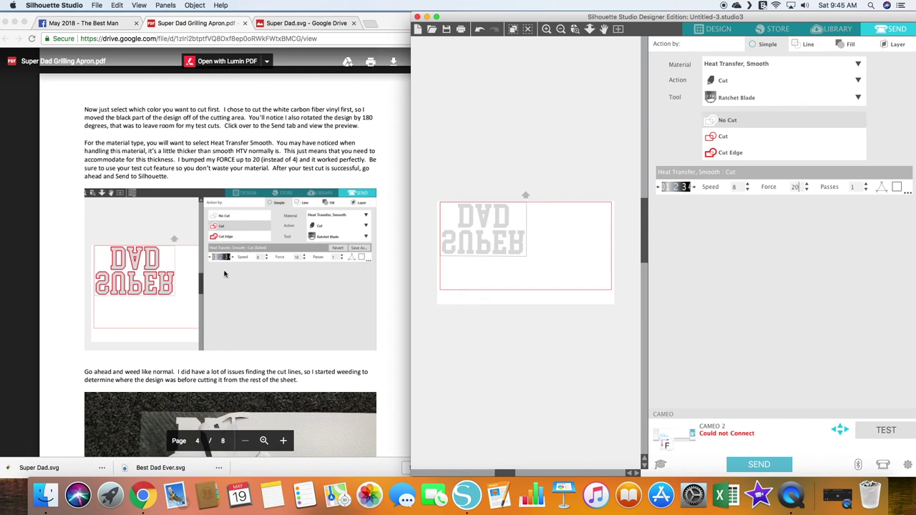
In the black emblem's send settings, choose Heat Transfer, Smooth as the material and set the emblem's lines to Cut
click(702, 29)
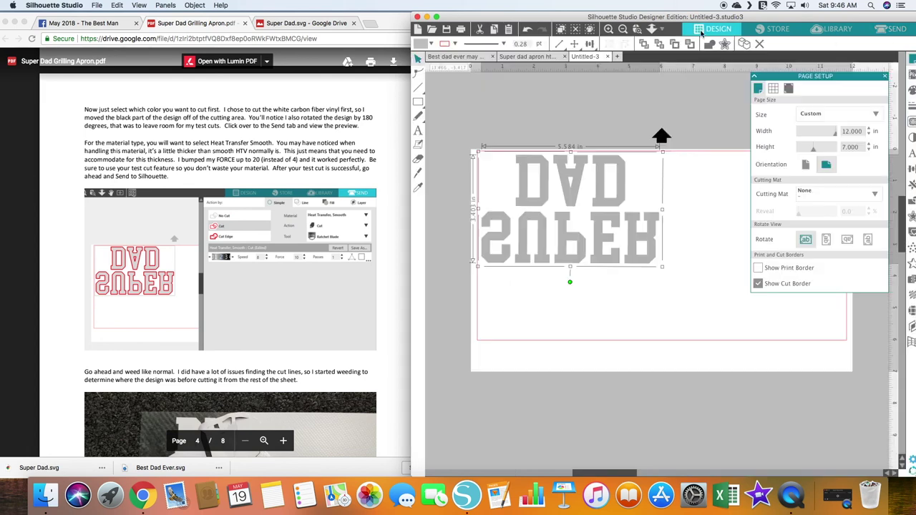
click(510, 56)
click(895, 28)
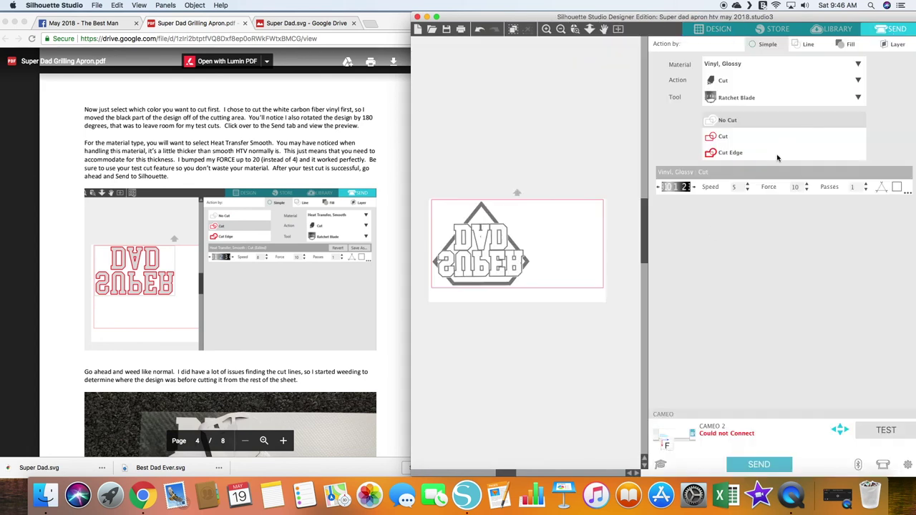
click(737, 68)
scroll(790, 212, down, 5)
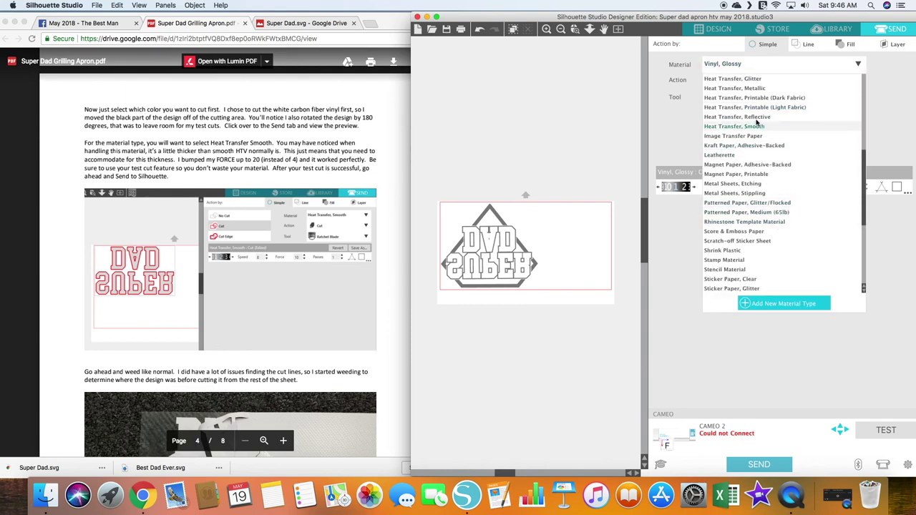
click(753, 127)
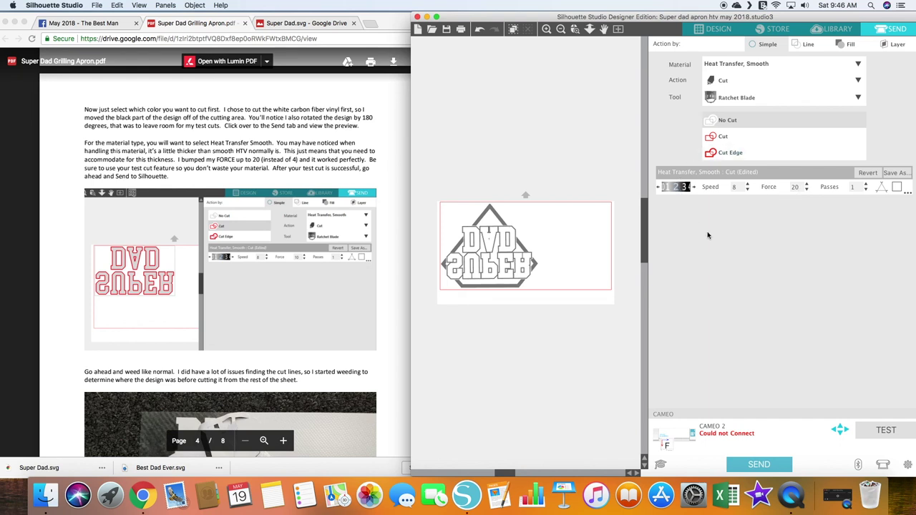
click(516, 248)
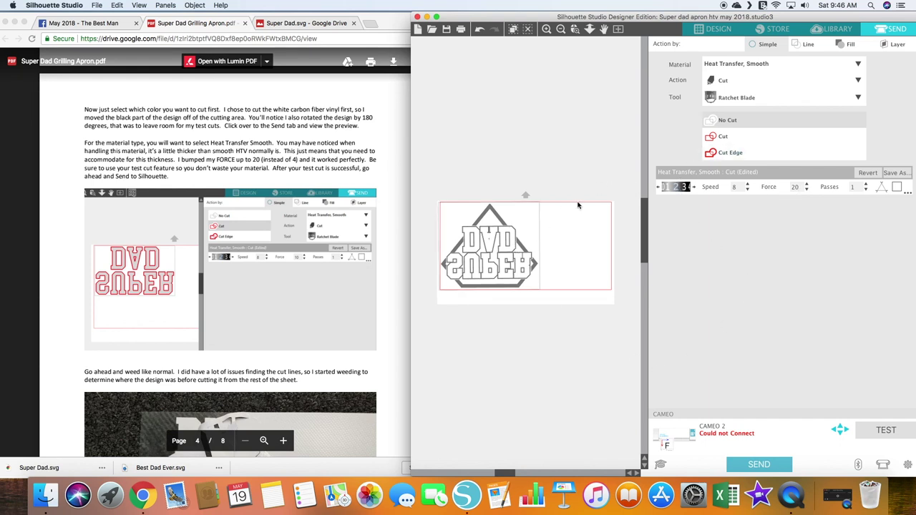
click(722, 136)
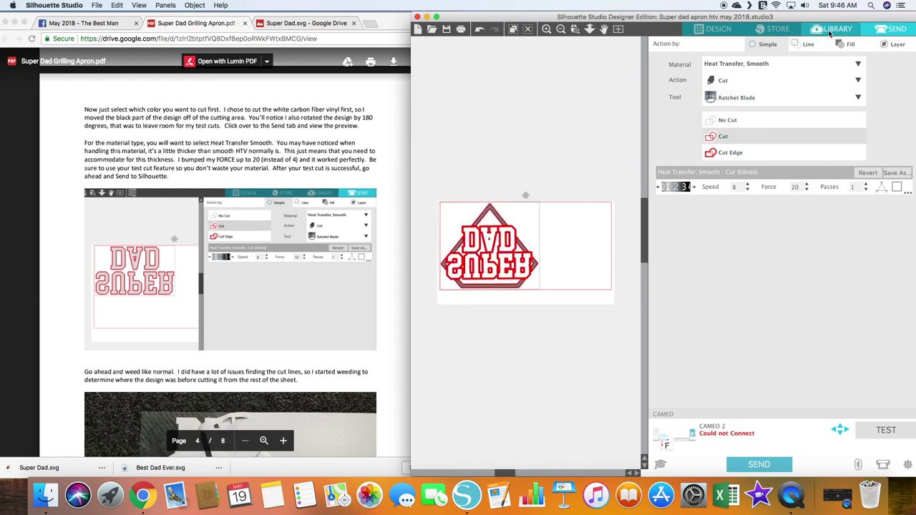
Return to the send settings of Untitled-3 and set the gray lettering's lines to Cut
click(718, 28)
click(585, 57)
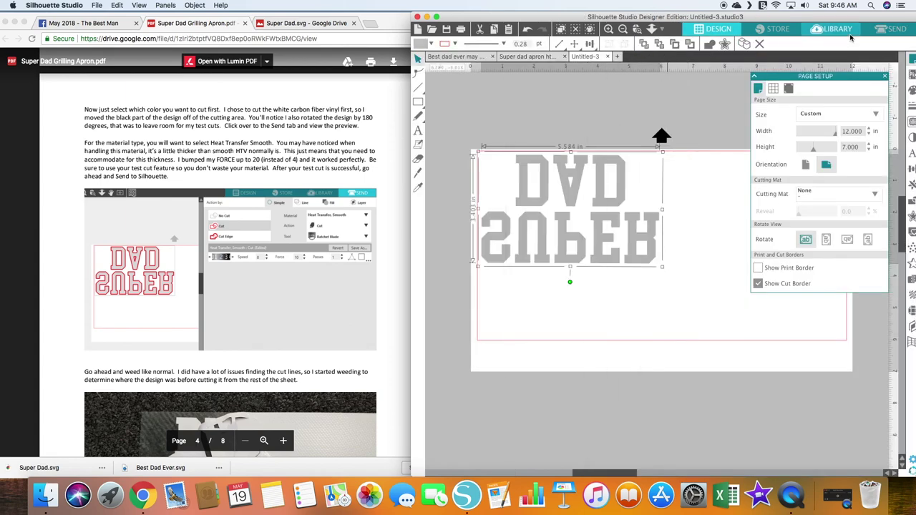
click(893, 29)
click(723, 136)
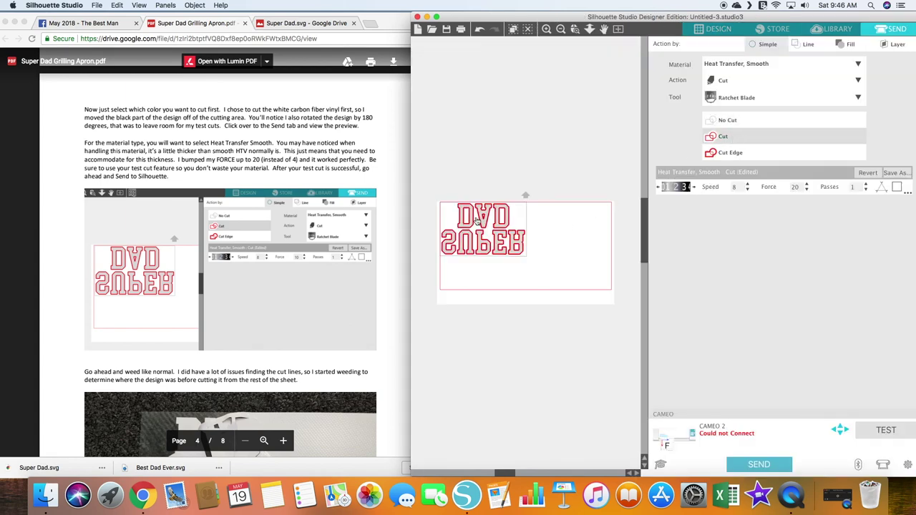